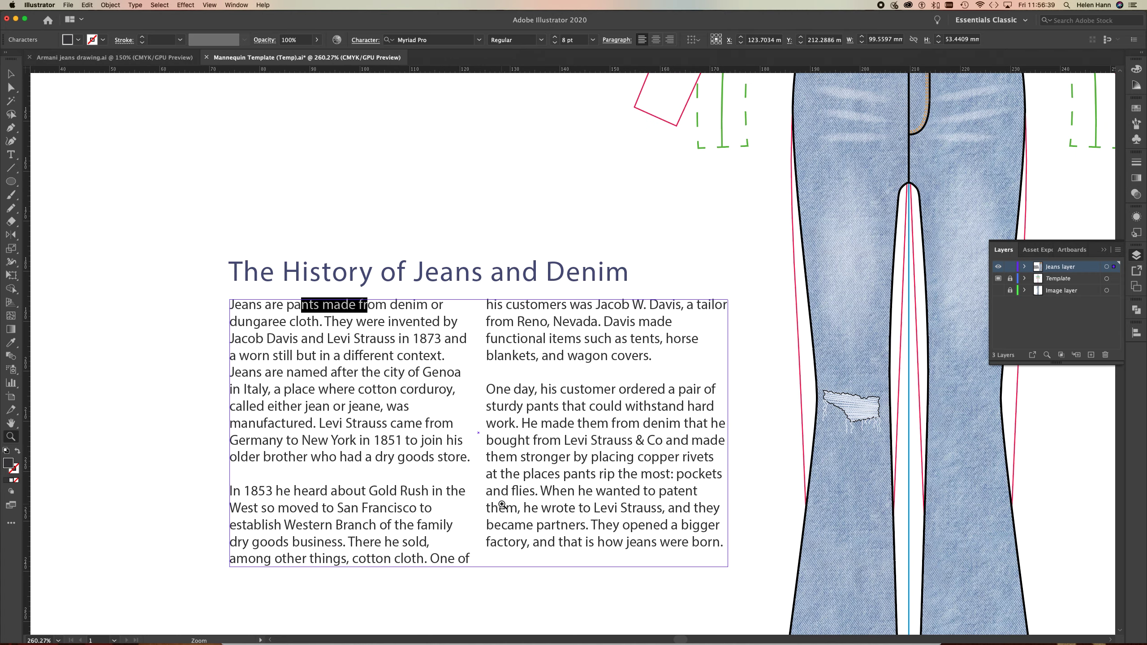
Select all the two-column body text below the heading and browse the additional Adobe Fonts available for it.
{"action": "left_click", "coordinate": [11, 73]}
{"action": "left_click", "coordinate": [165, 296]}
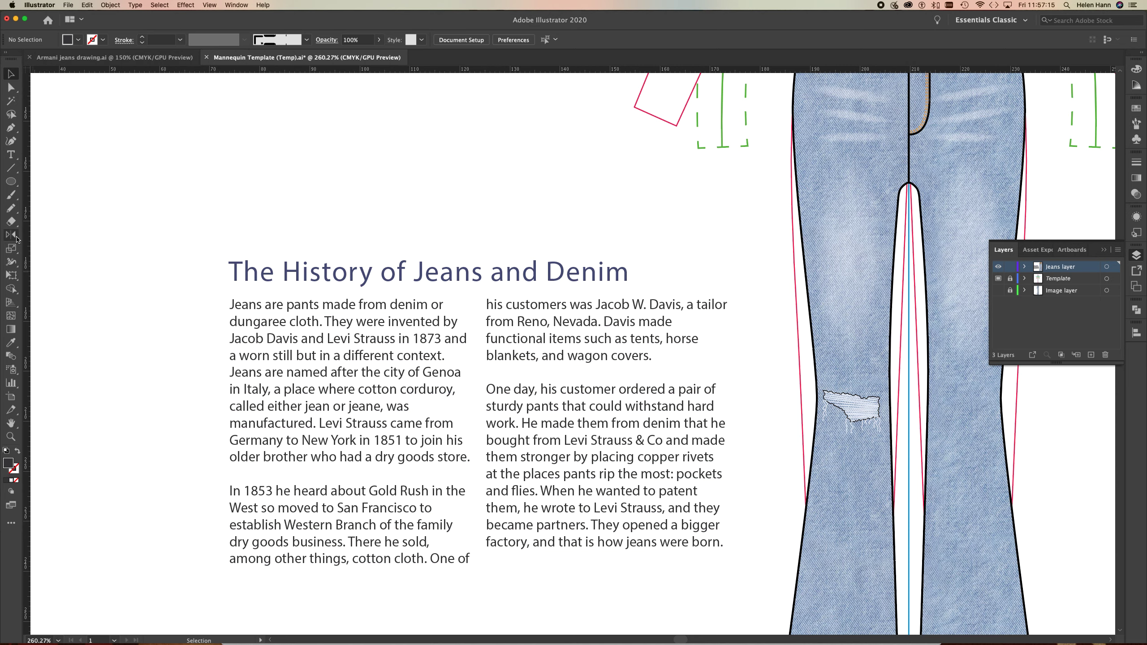
{"action": "left_click", "coordinate": [10, 158]}
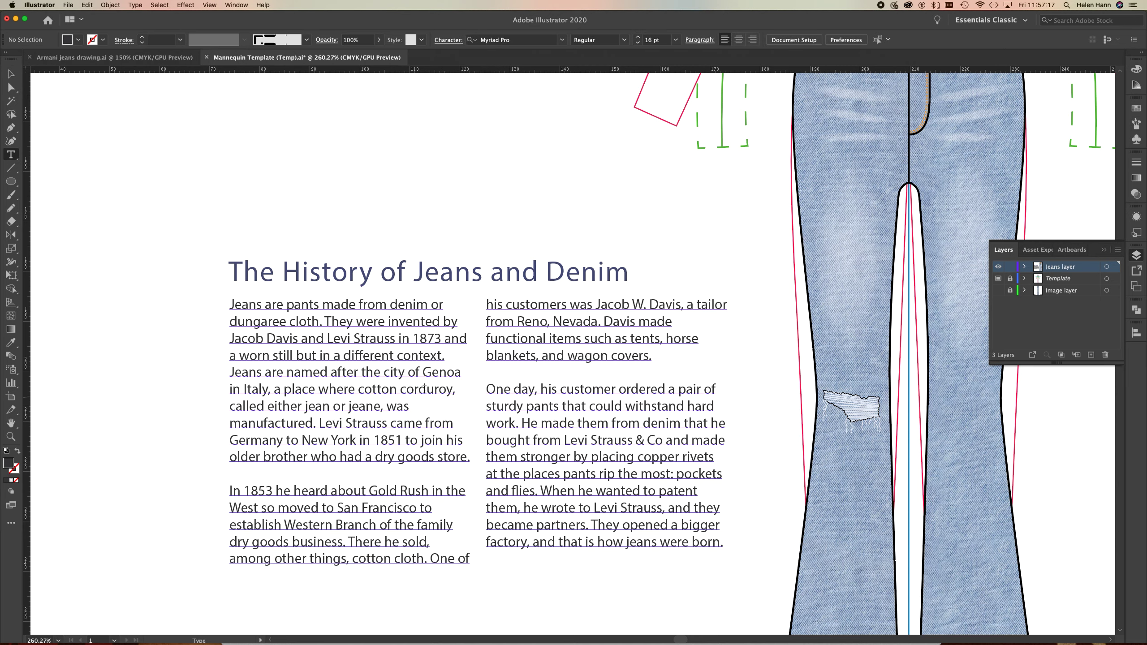
{"action": "left_click", "coordinate": [374, 322]}
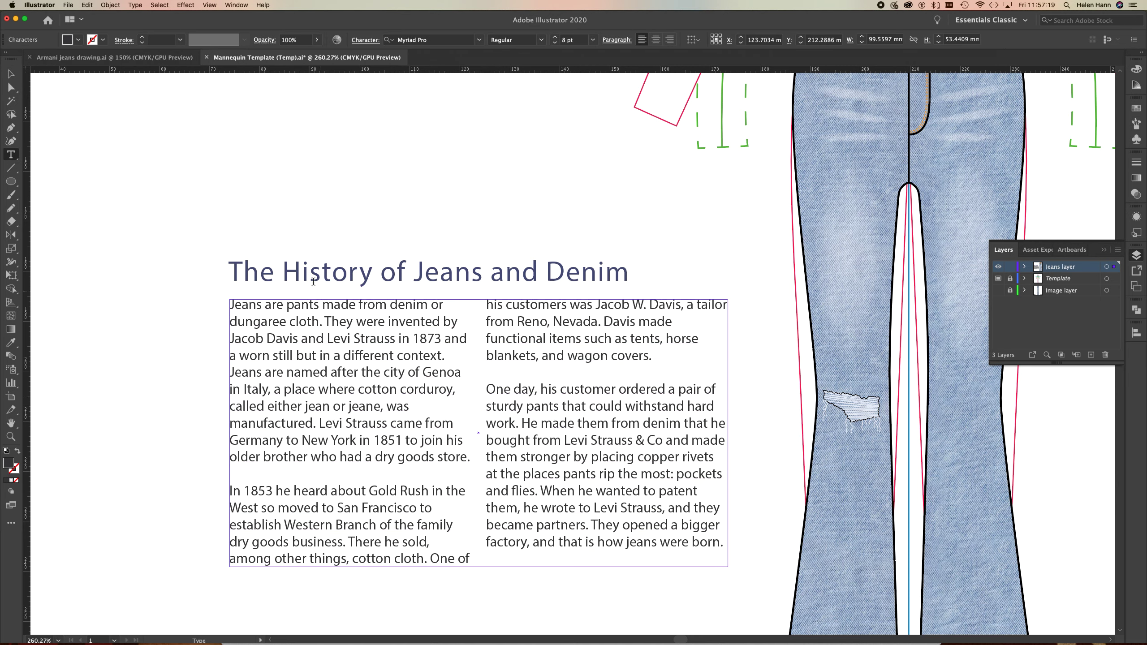
{"action": "left_click_drag", "start_coordinate": [230, 305], "coordinate": [724, 551]}
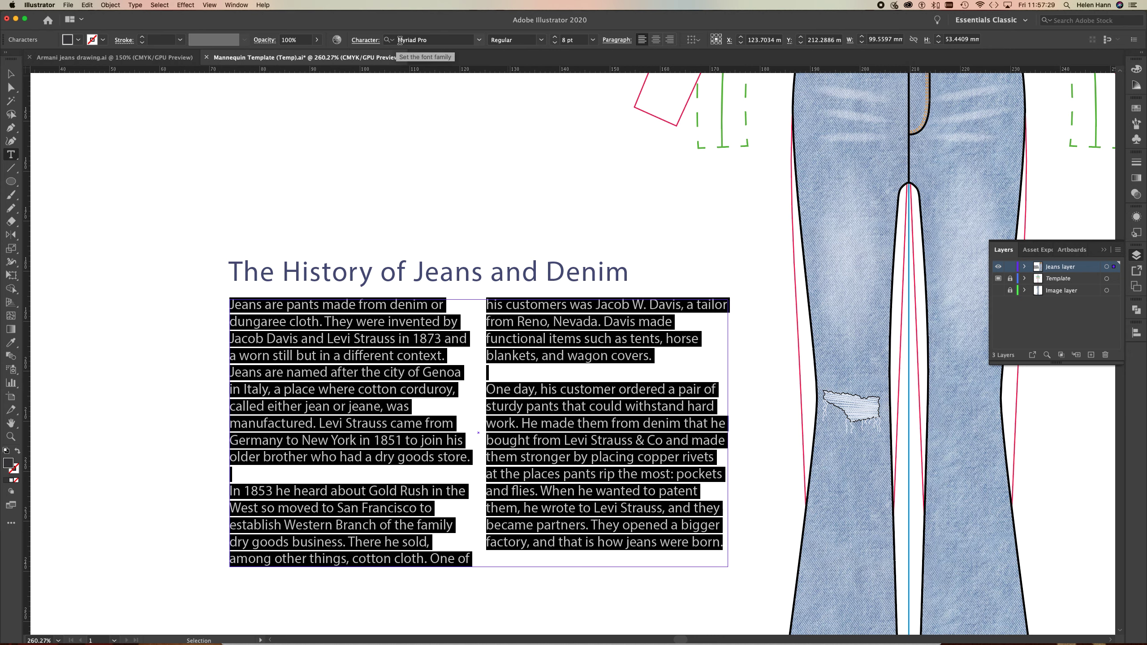
{"action": "left_click", "coordinate": [479, 40]}
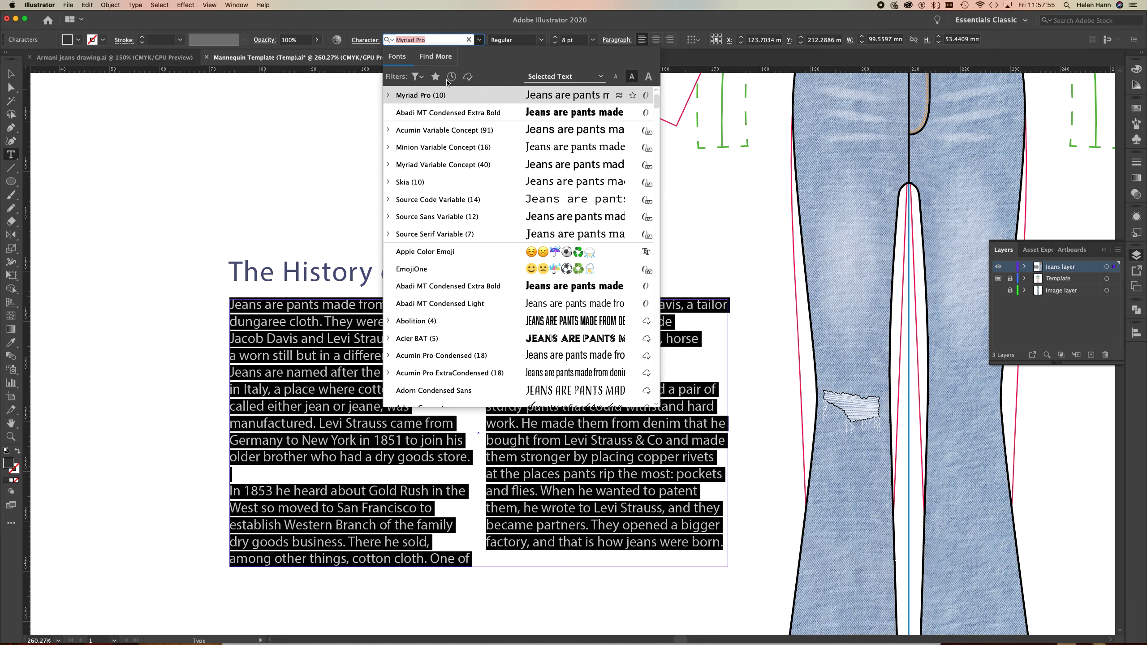
{"action": "left_click", "coordinate": [436, 57]}
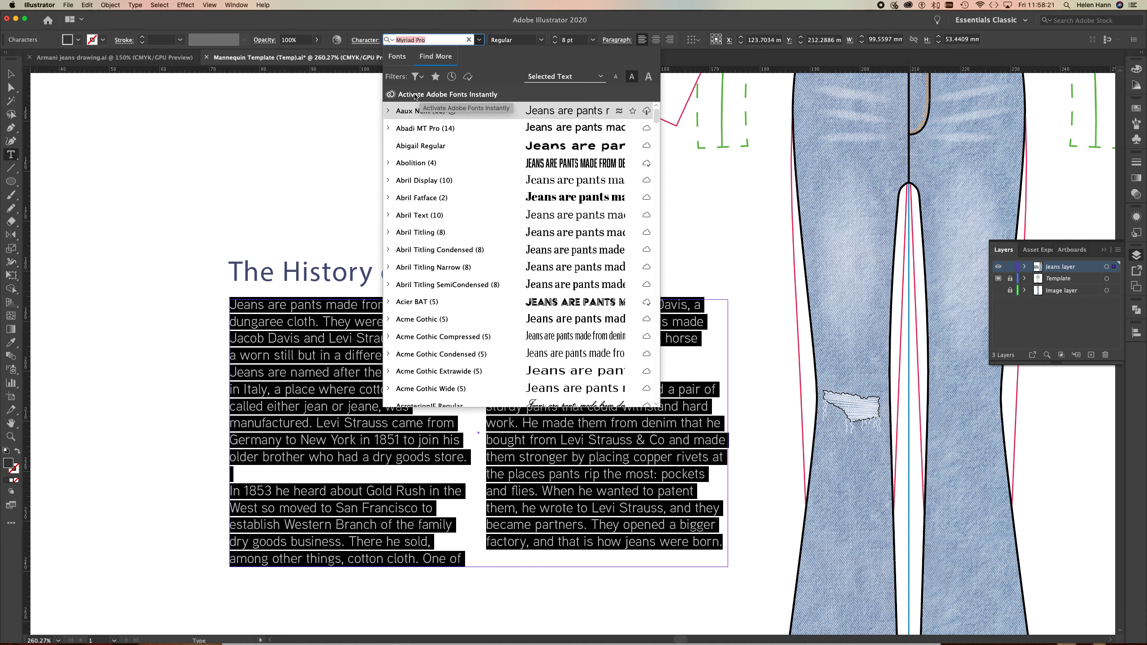
Filter the available Adobe Fonts by sans serif classification, condensed width and low contrast.
{"action": "left_click", "coordinate": [416, 76]}
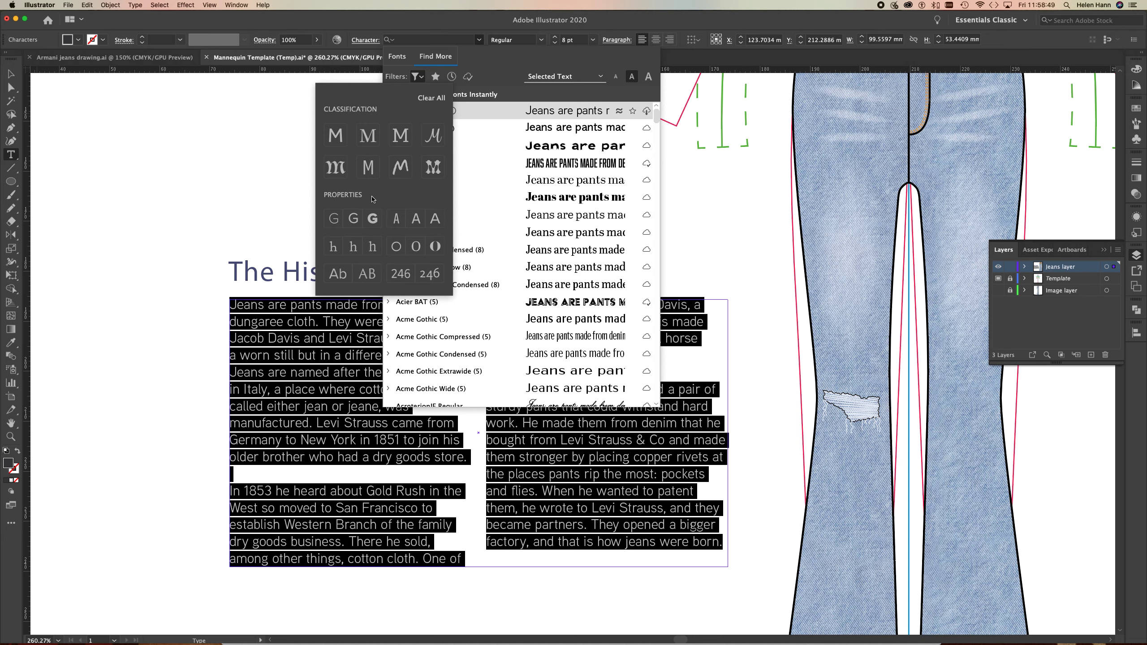
{"action": "left_click", "coordinate": [341, 138]}
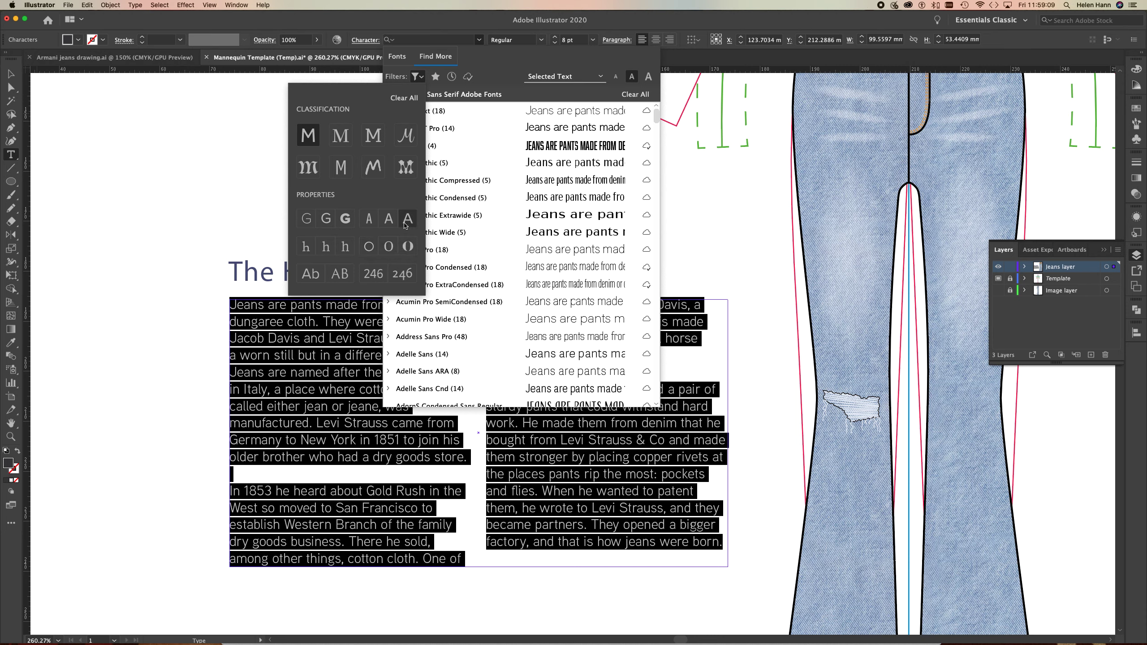
{"action": "left_click", "coordinate": [370, 221]}
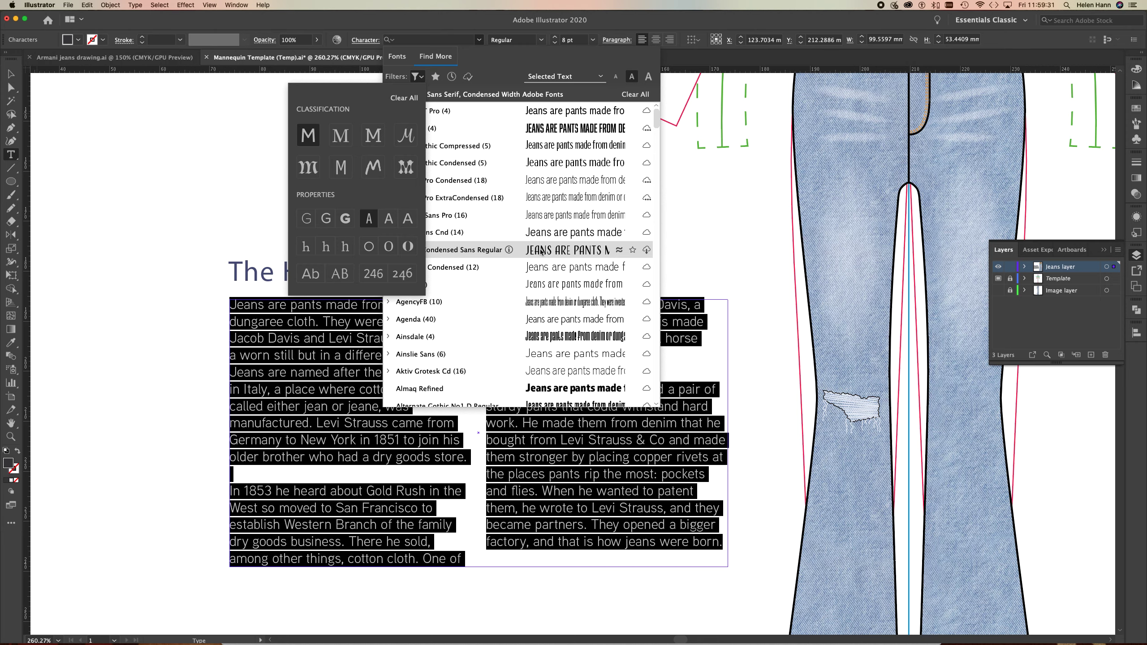
{"action": "left_click", "coordinate": [371, 249]}
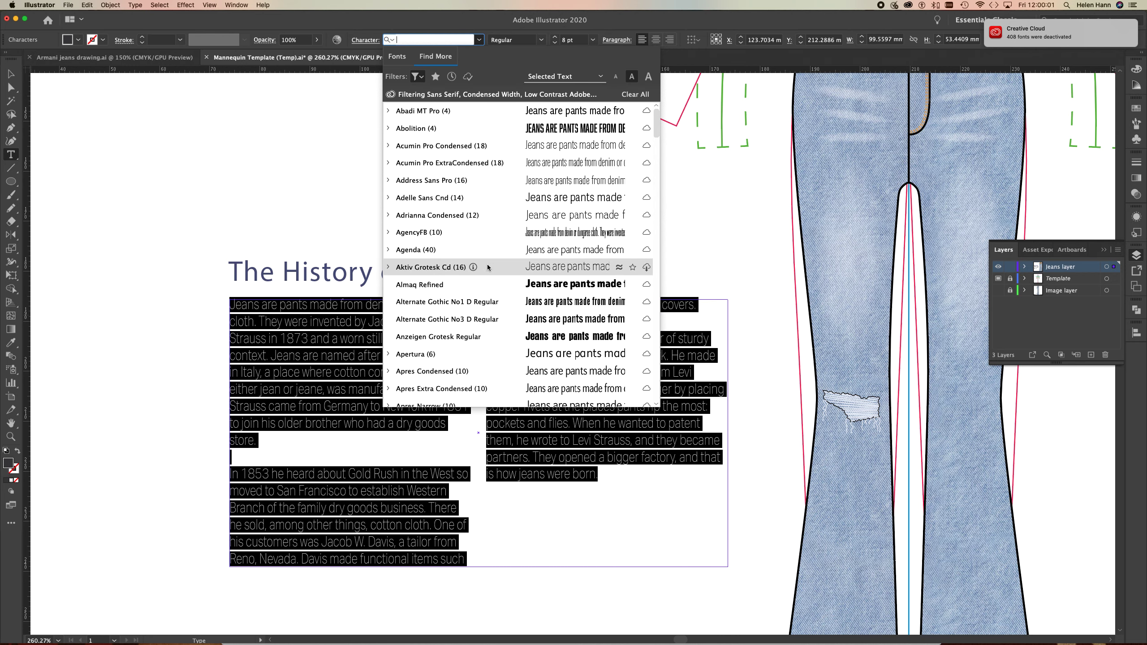
Activate the Regular style of Aktiv Grotesk Cd from the filtered Adobe Fonts and close the font list.
{"action": "left_click", "coordinate": [388, 267]}
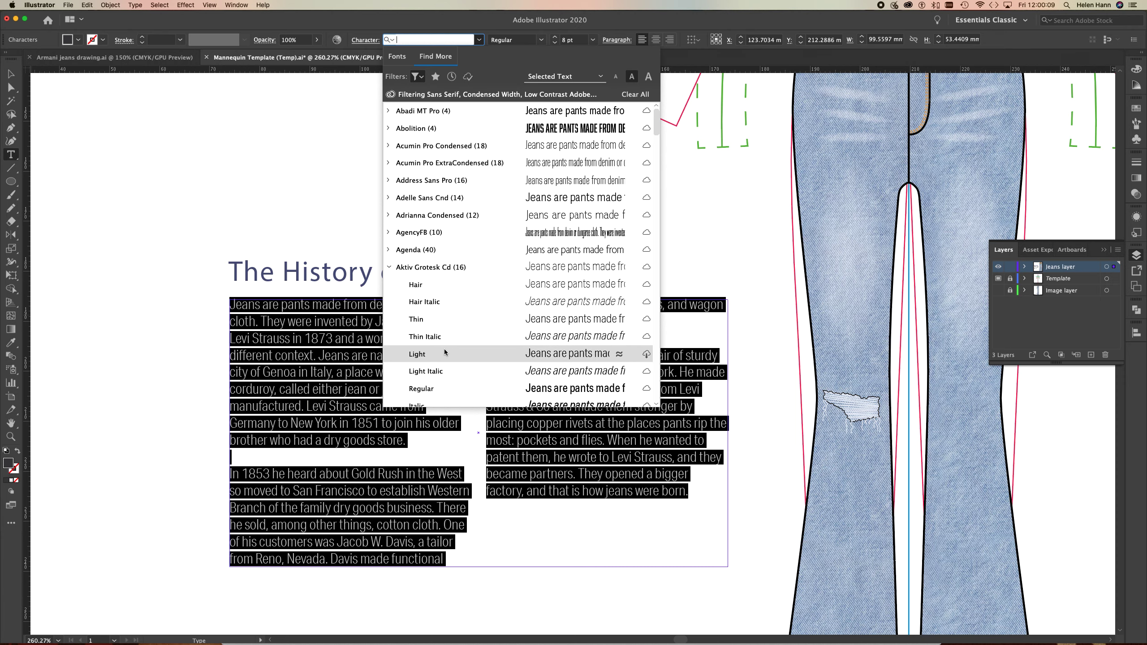
{"action": "left_click", "coordinate": [443, 391]}
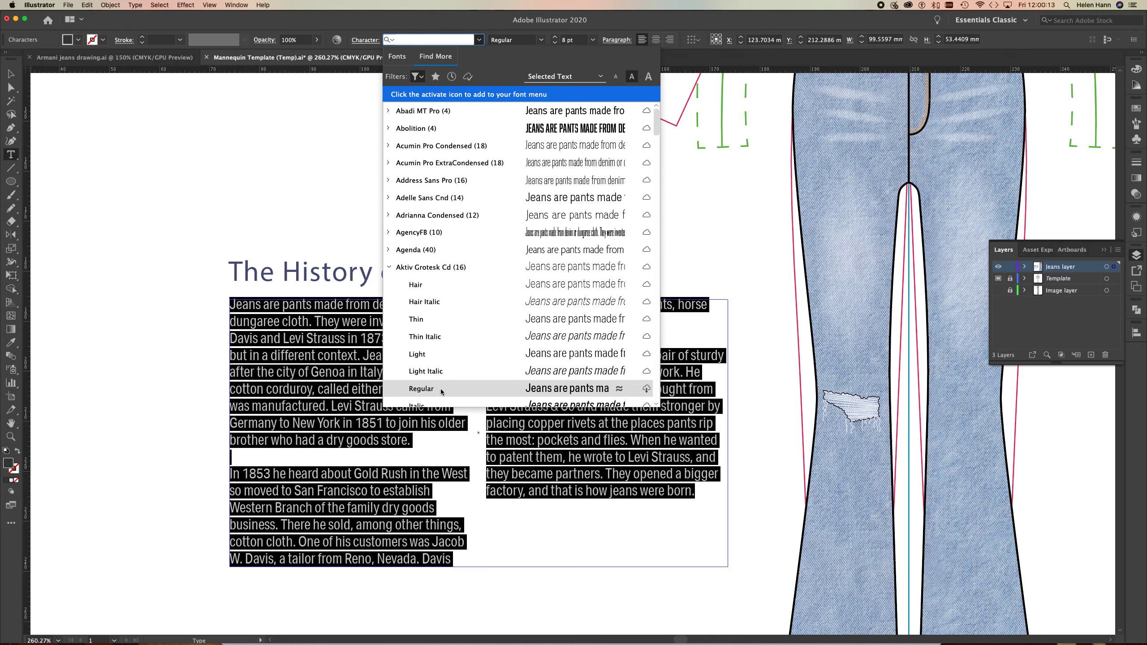
{"action": "left_click", "coordinate": [413, 388]}
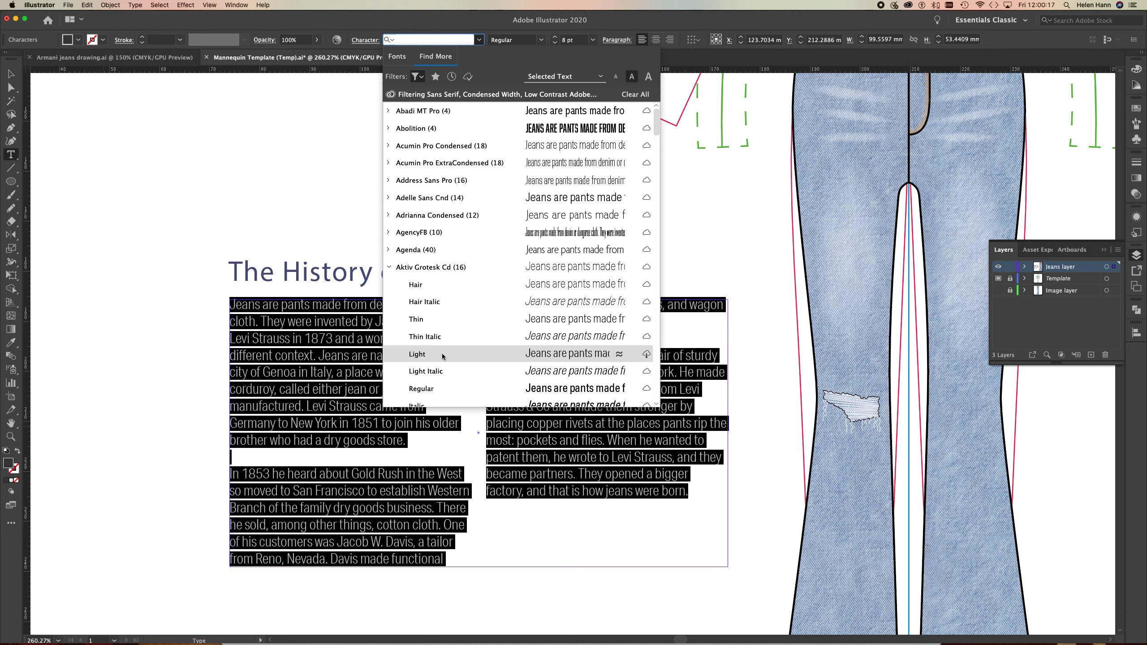
{"action": "left_click", "coordinate": [646, 389]}
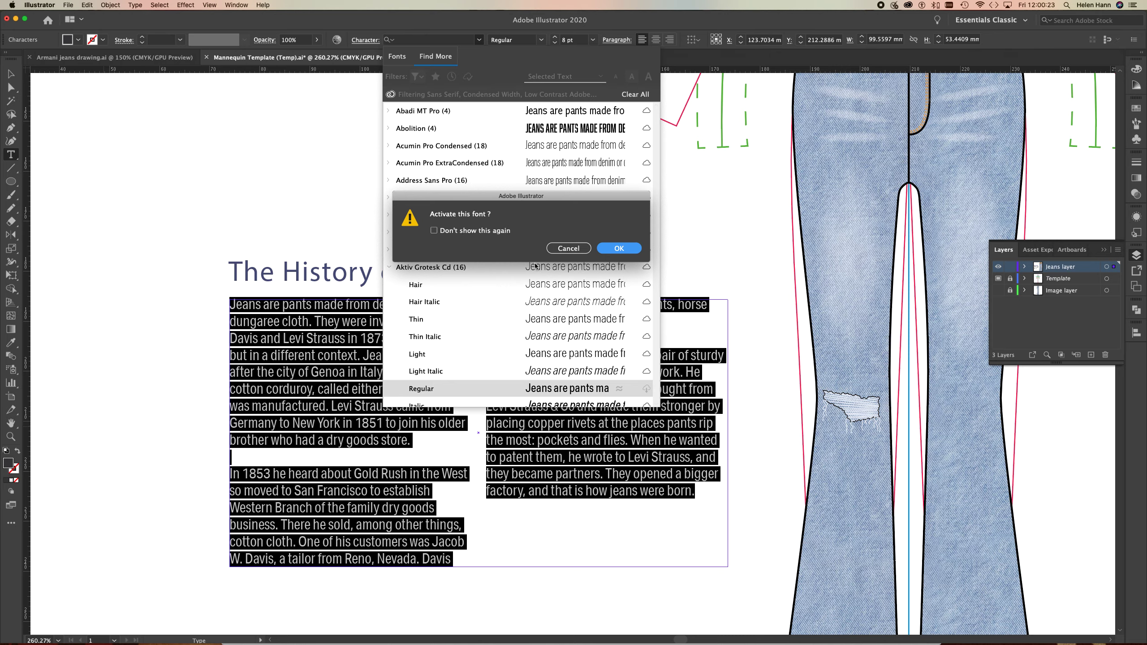
{"action": "left_click", "coordinate": [618, 249]}
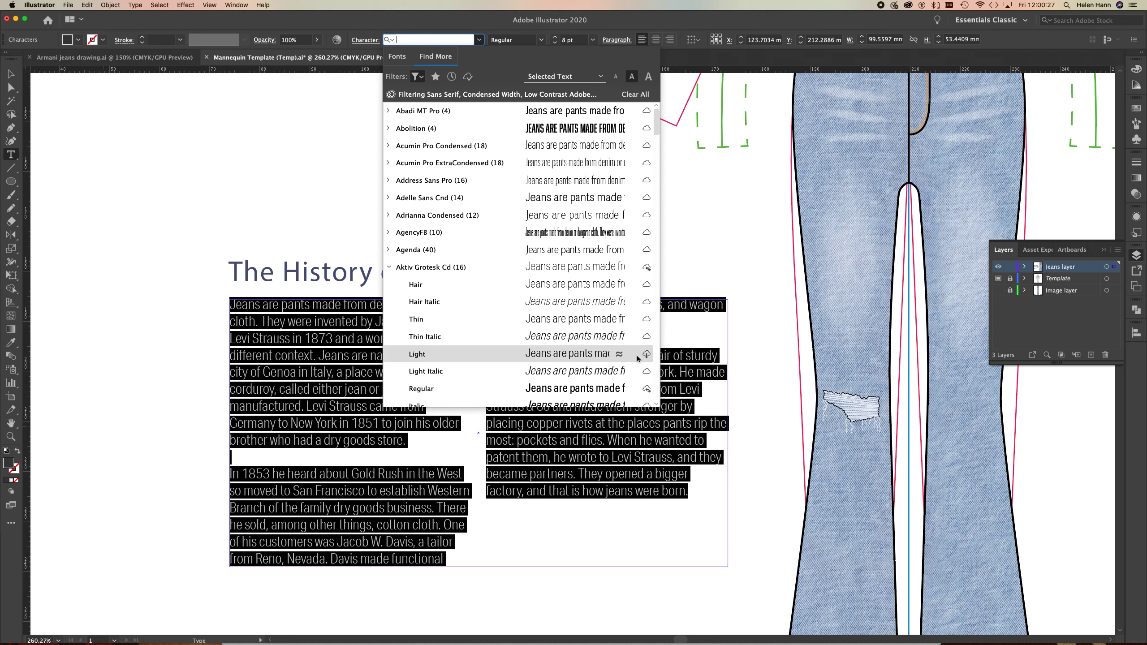
{"action": "left_click", "coordinate": [647, 392]}
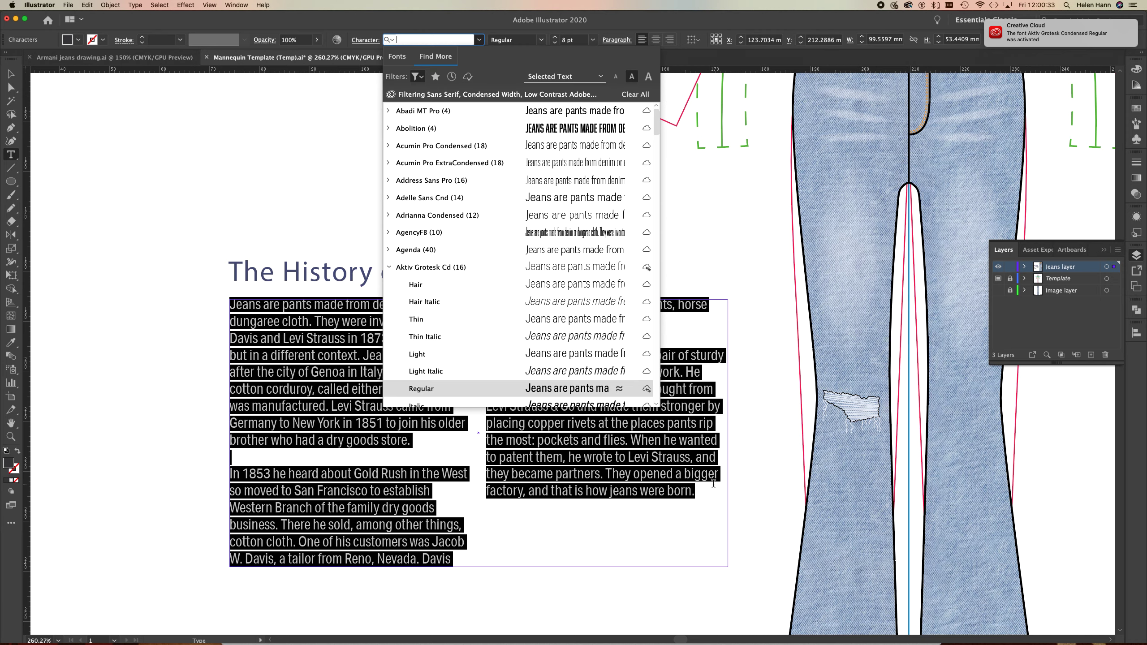
{"action": "left_click", "coordinate": [705, 497]}
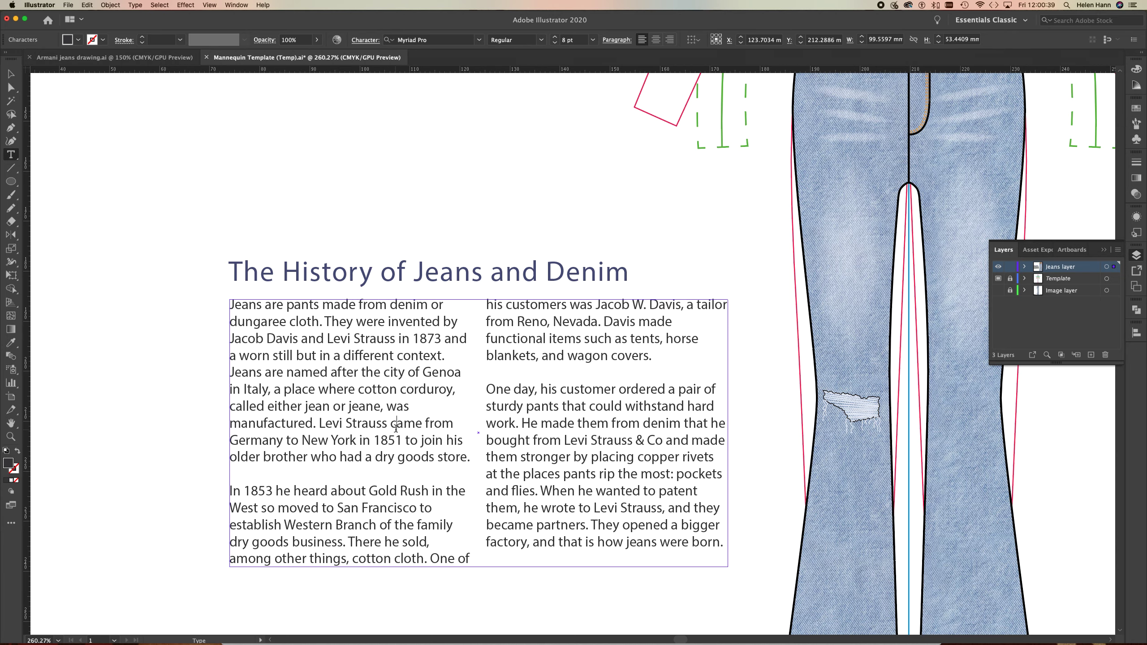
With all the body text selected, search the fonts for "reno" and limit the font list to active Adobe Fonts.
{"action": "key", "text": "super+a"}
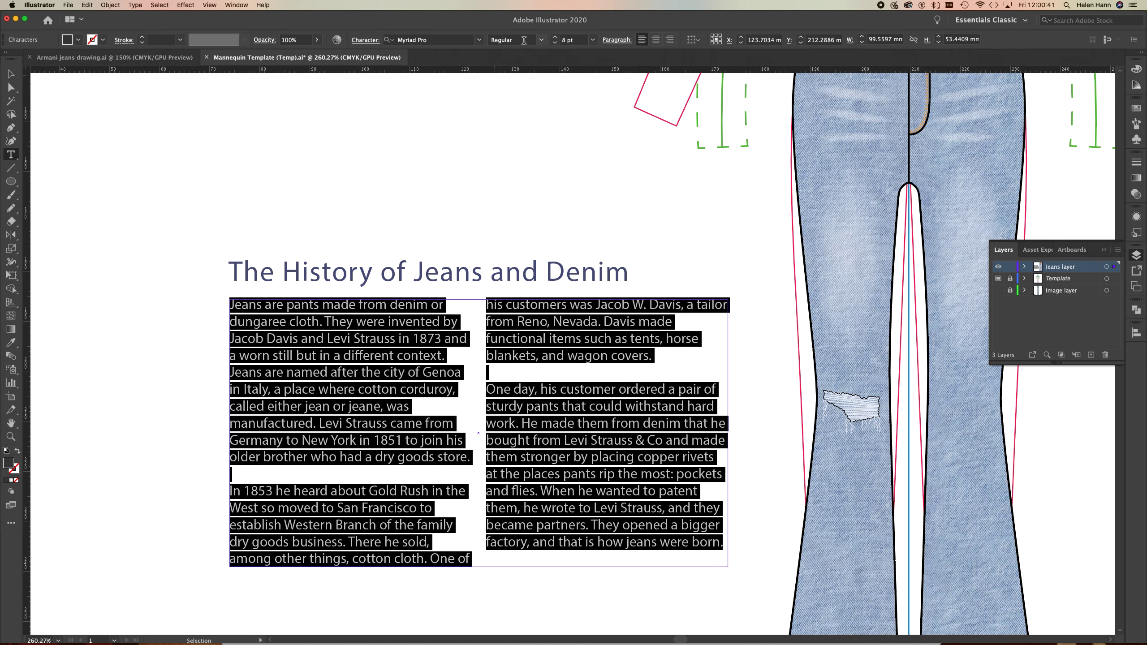
{"action": "left_click", "coordinate": [434, 39]}
{"action": "type", "text": "reno"}
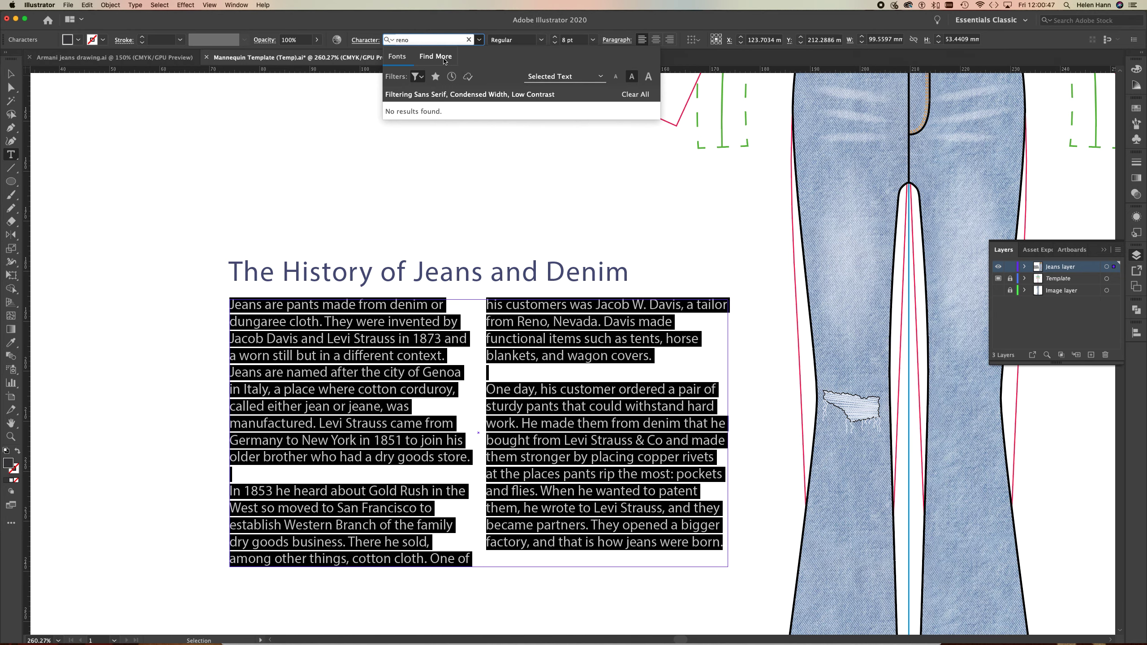
{"action": "left_click", "coordinate": [467, 77]}
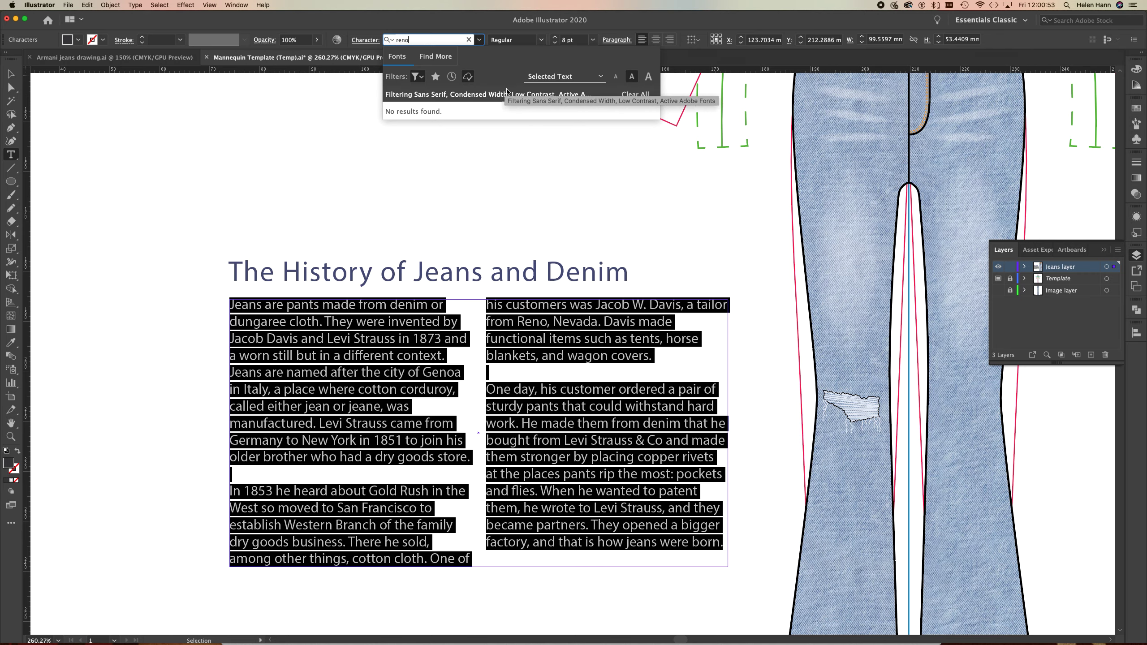
{"action": "left_click", "coordinate": [467, 174]}
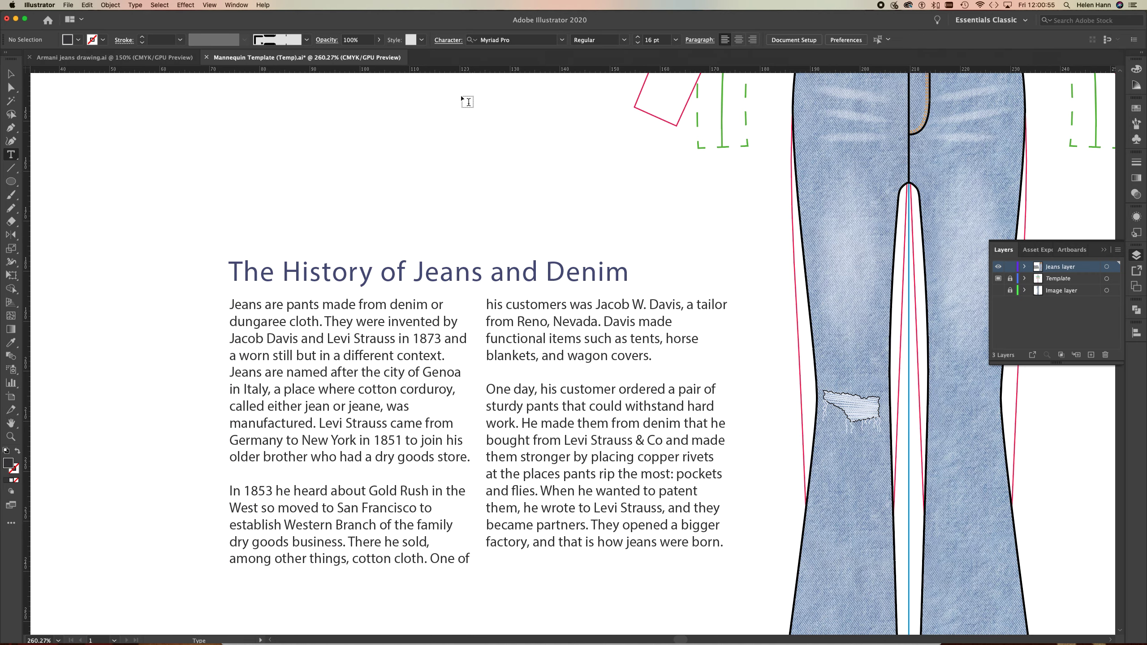
Set all the two-column body text to the Aktiv Grotesk Cd font and deselect it.
{"action": "left_click", "coordinate": [554, 40]}
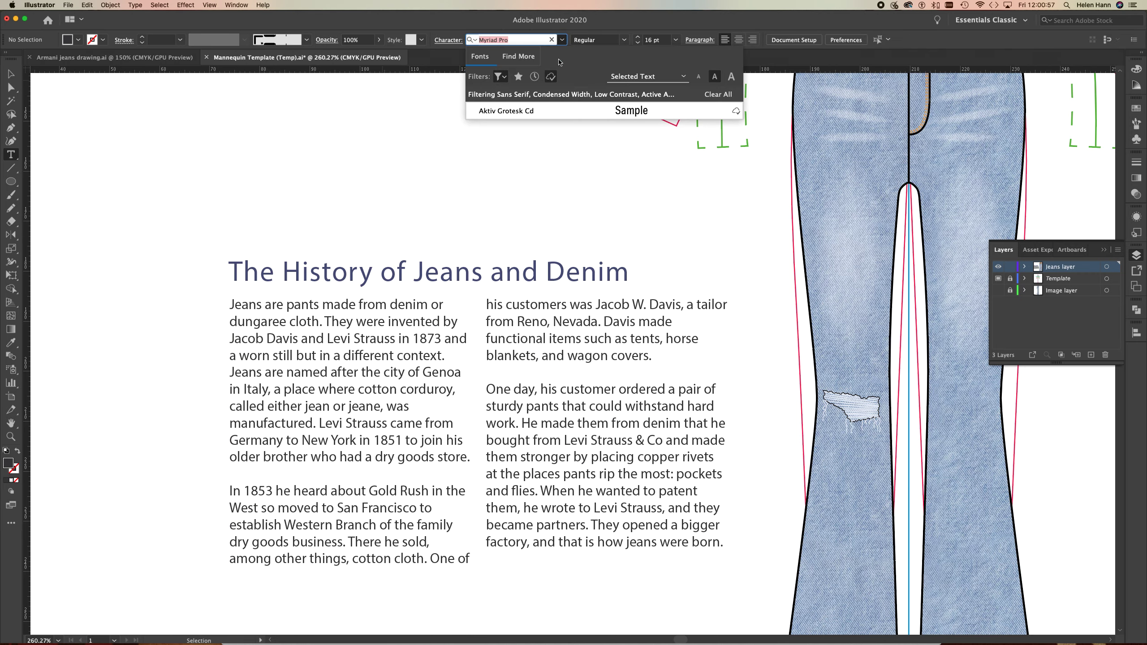
{"action": "left_click", "coordinate": [559, 114]}
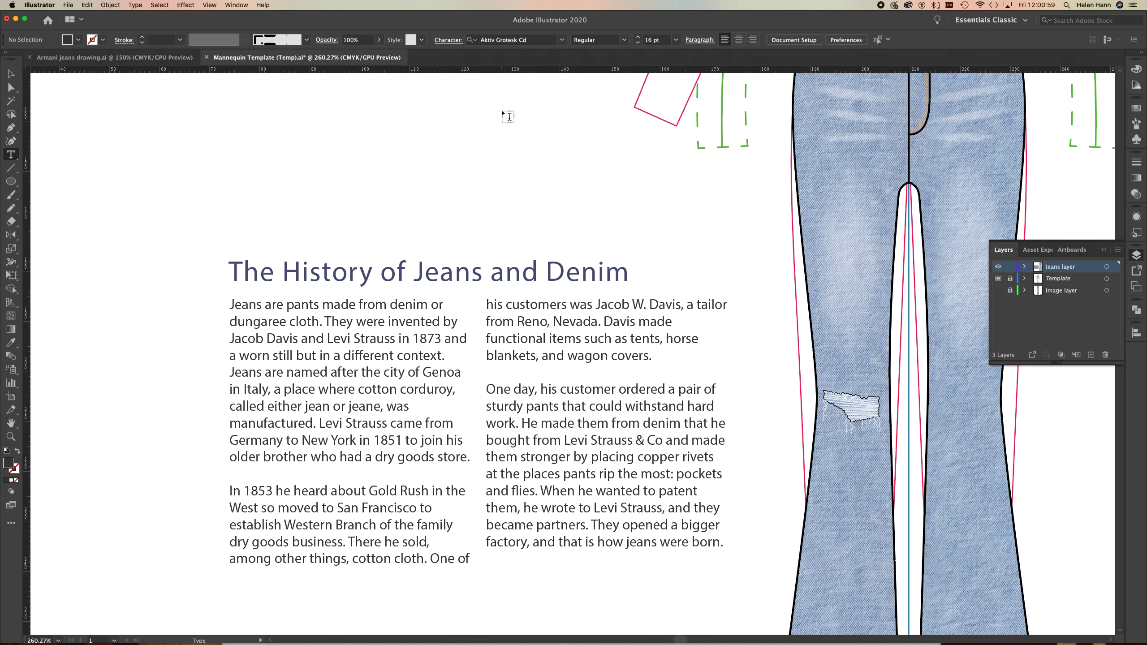
{"action": "left_click_drag", "start_coordinate": [229, 304], "coordinate": [768, 570]}
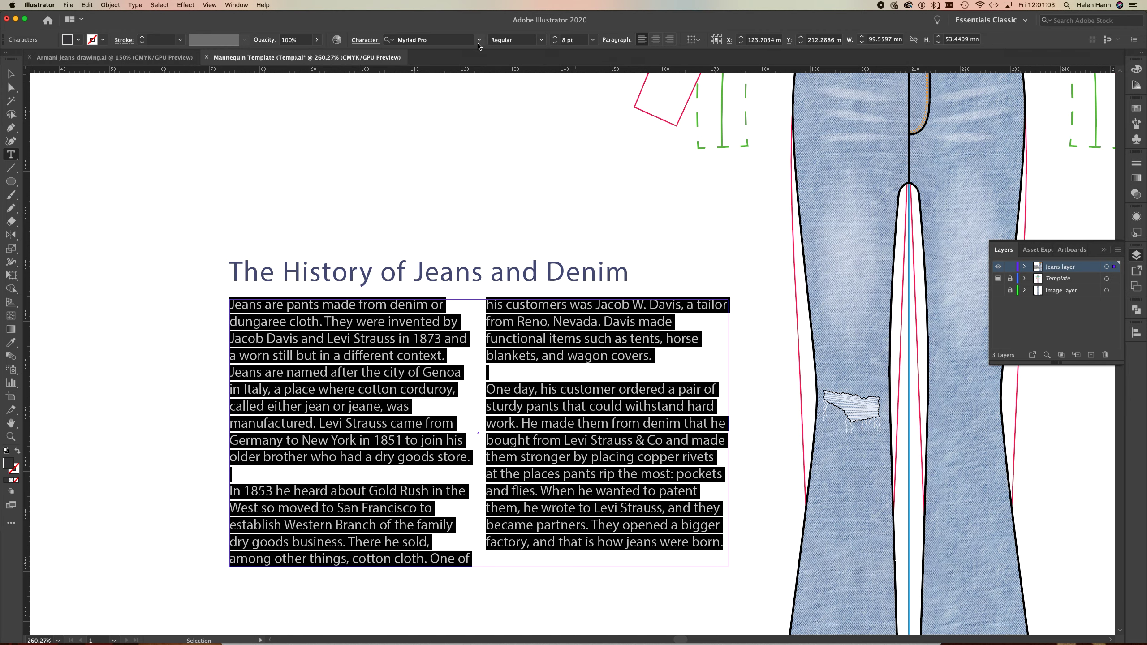
{"action": "left_click", "coordinate": [479, 41]}
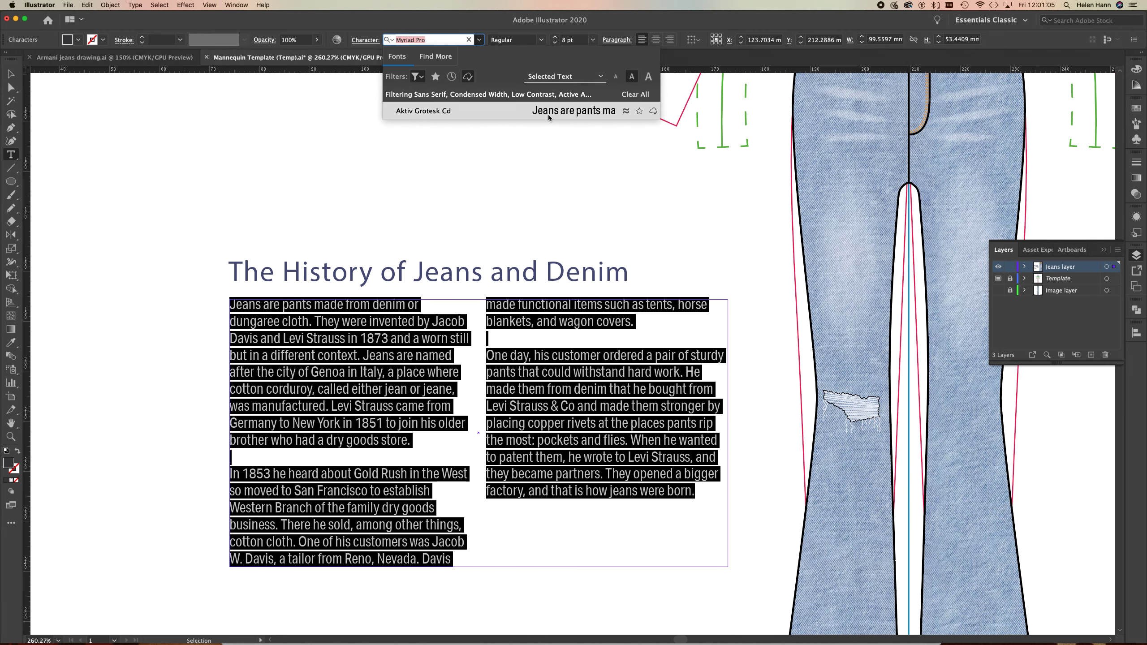
{"action": "left_click", "coordinate": [578, 115]}
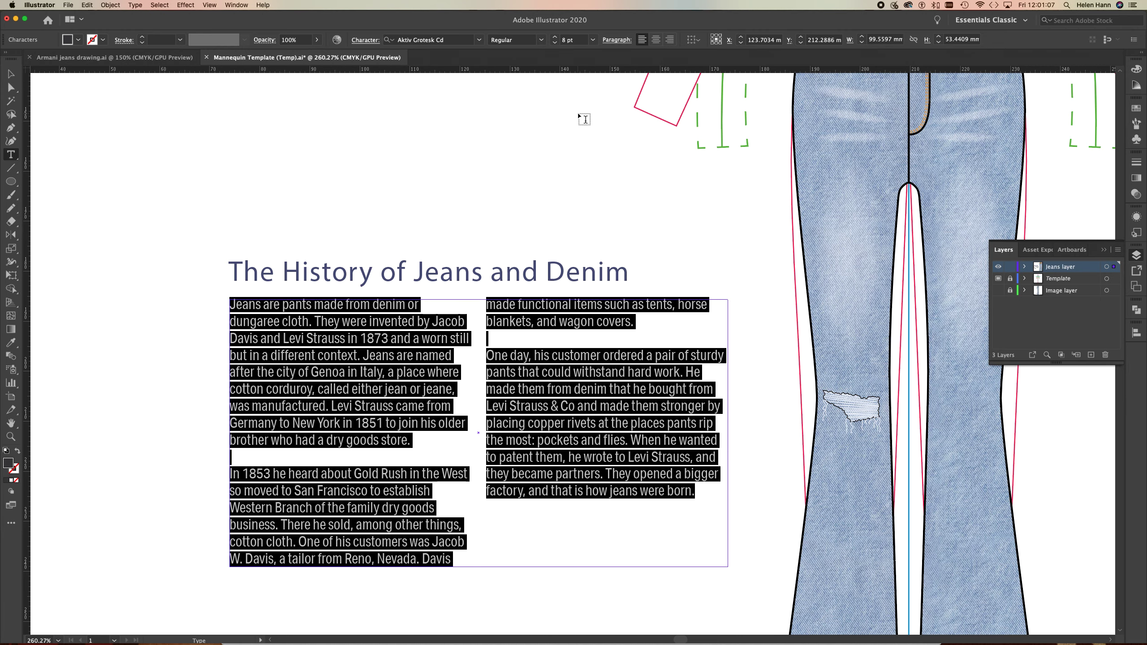
{"action": "left_click", "coordinate": [11, 74]}
{"action": "left_click", "coordinate": [100, 151]}
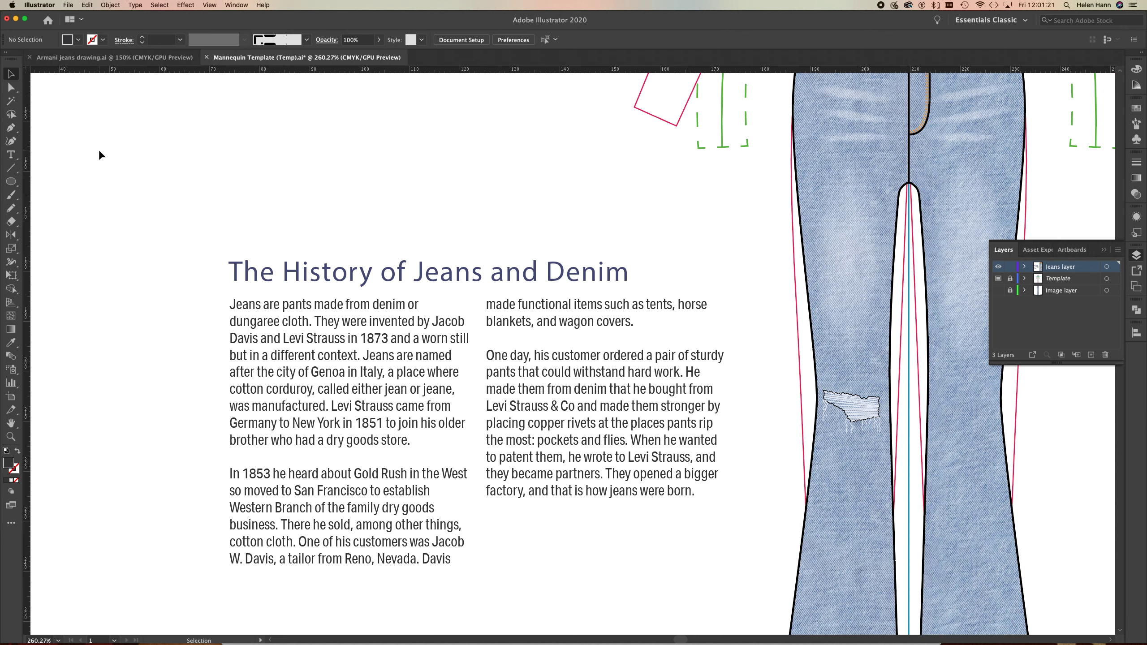
Shorten the body text frame by raising its lower edge about one text line, then deselect the frame.
{"action": "left_click", "coordinate": [255, 371]}
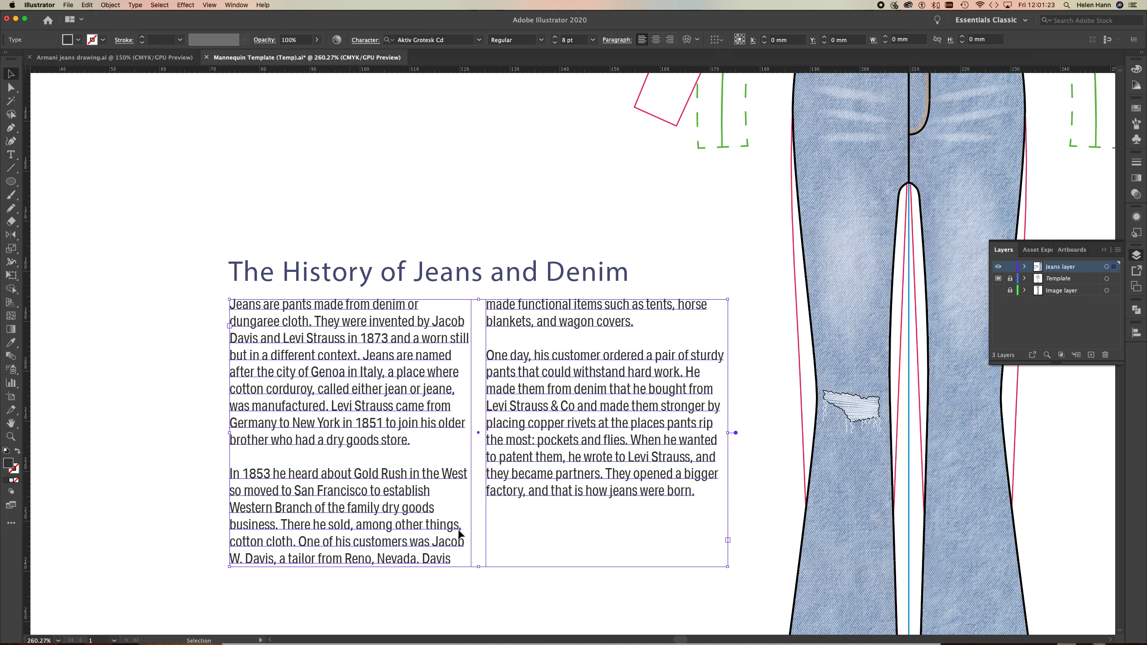
{"action": "left_click_drag", "start_coordinate": [478, 568], "coordinate": [478, 547]}
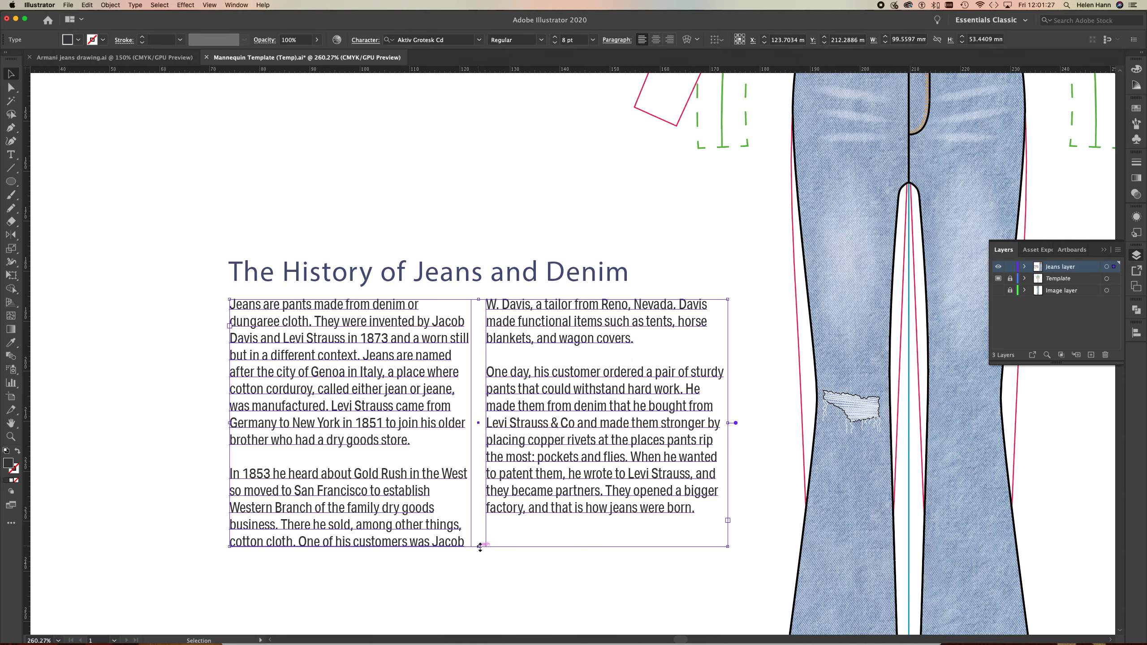
{"action": "left_click", "coordinate": [490, 578]}
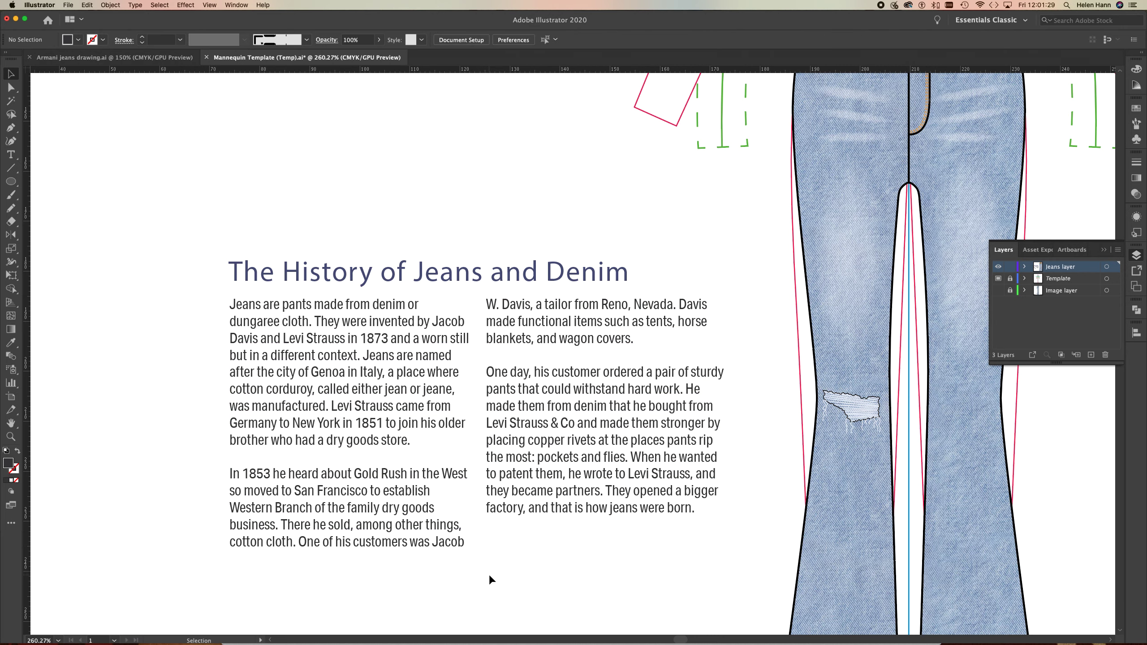